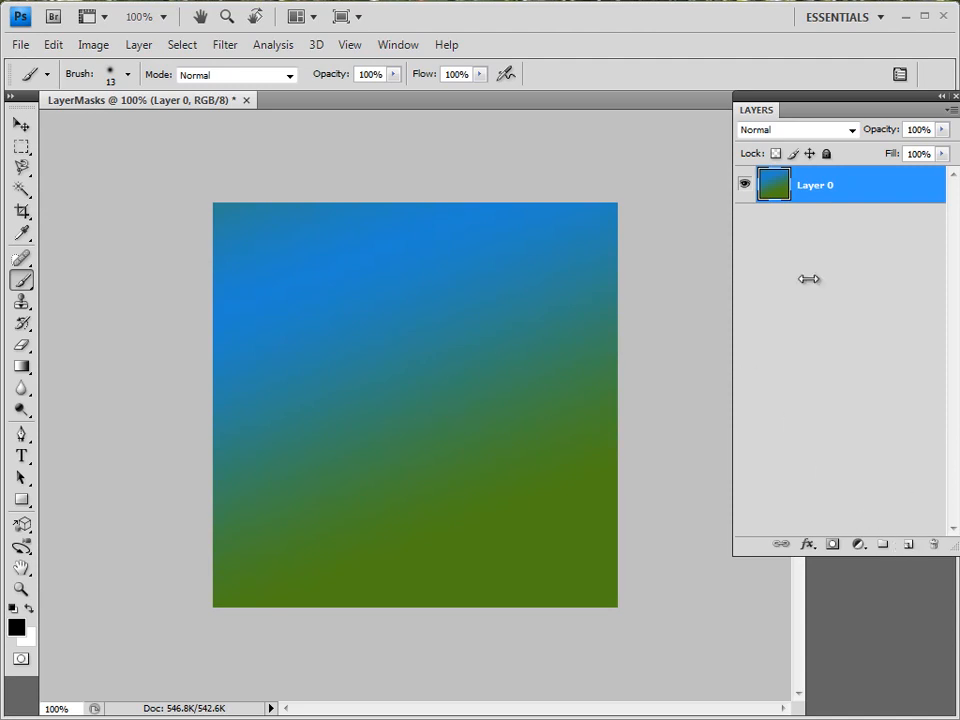
Add a new layer above the gradient layer and fill it with red (#d42929) using the Paint Bucket
click(908, 545)
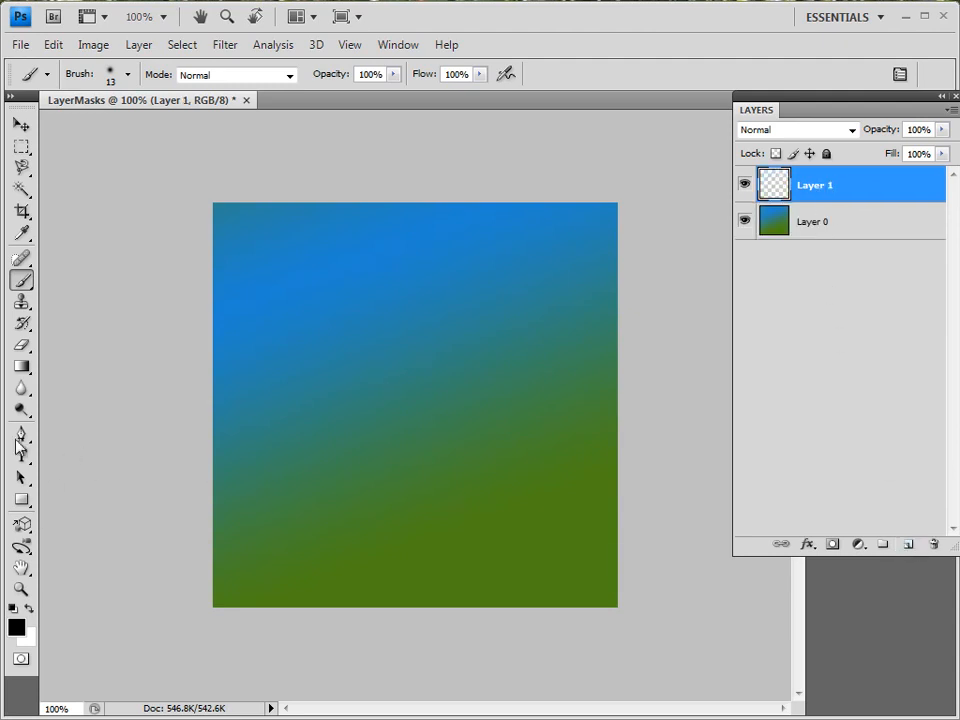
drag(21, 366, 77, 388)
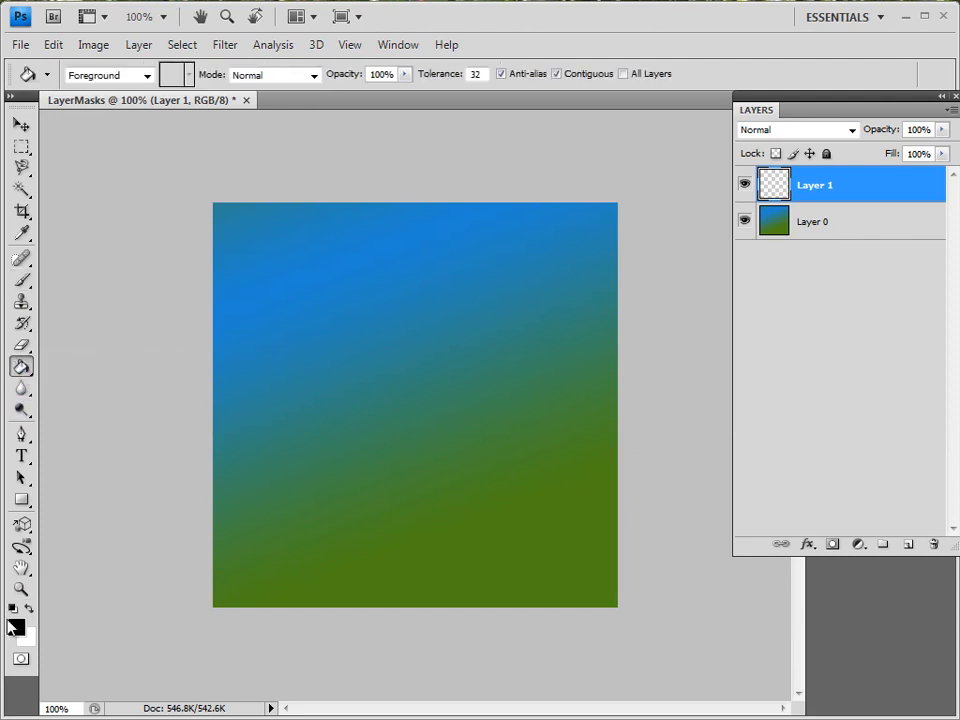
click(12, 626)
click(461, 205)
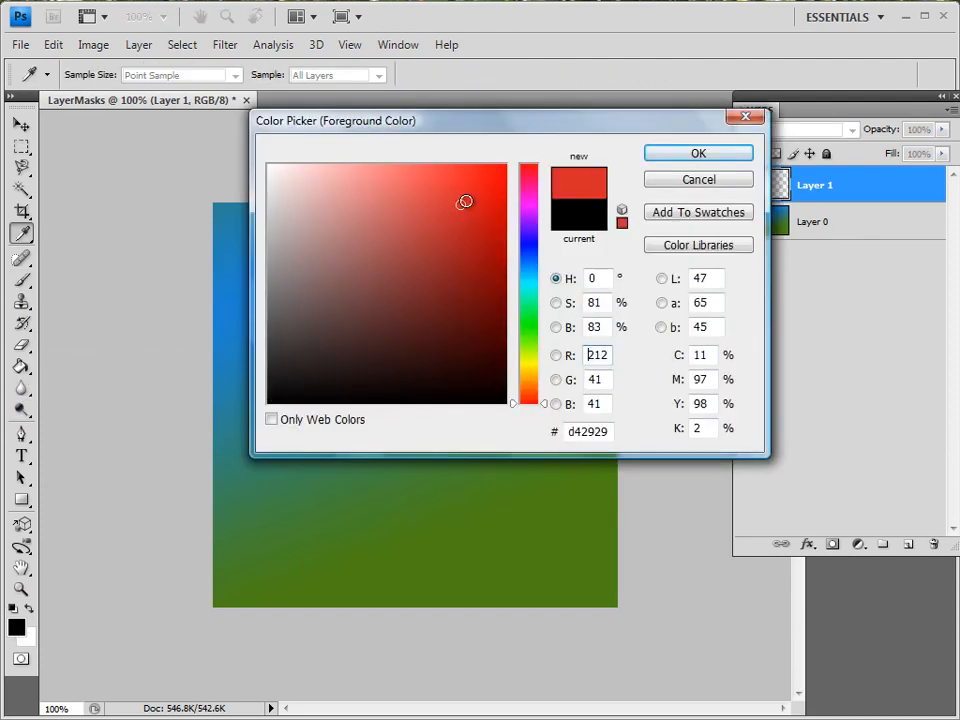
click(660, 156)
click(408, 356)
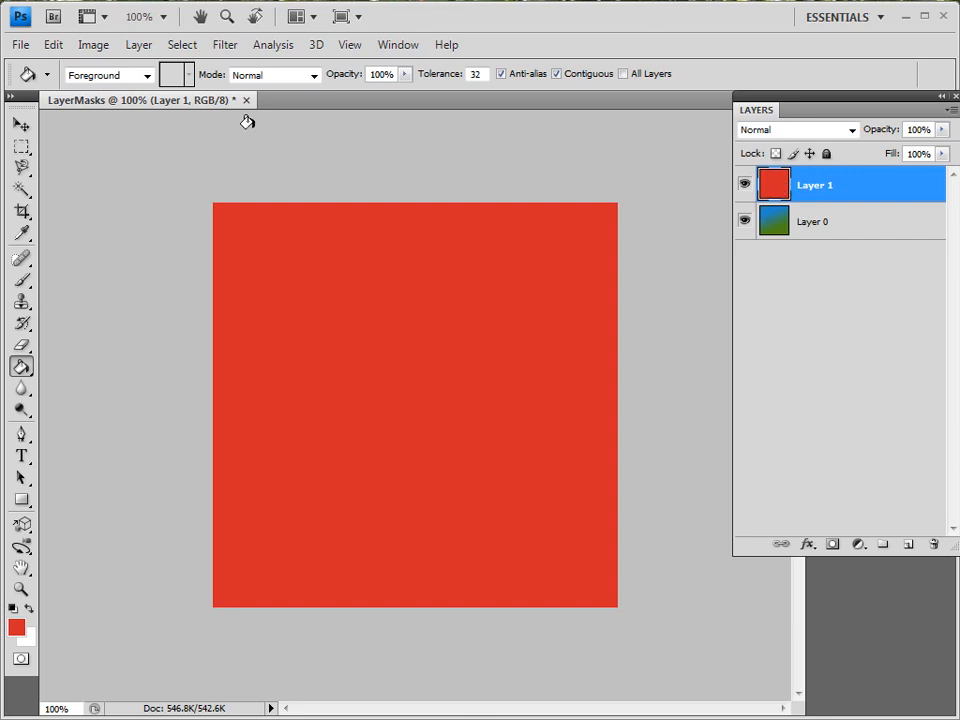
Add a layer mask to the red layer with the Reveal All option
click(140, 46)
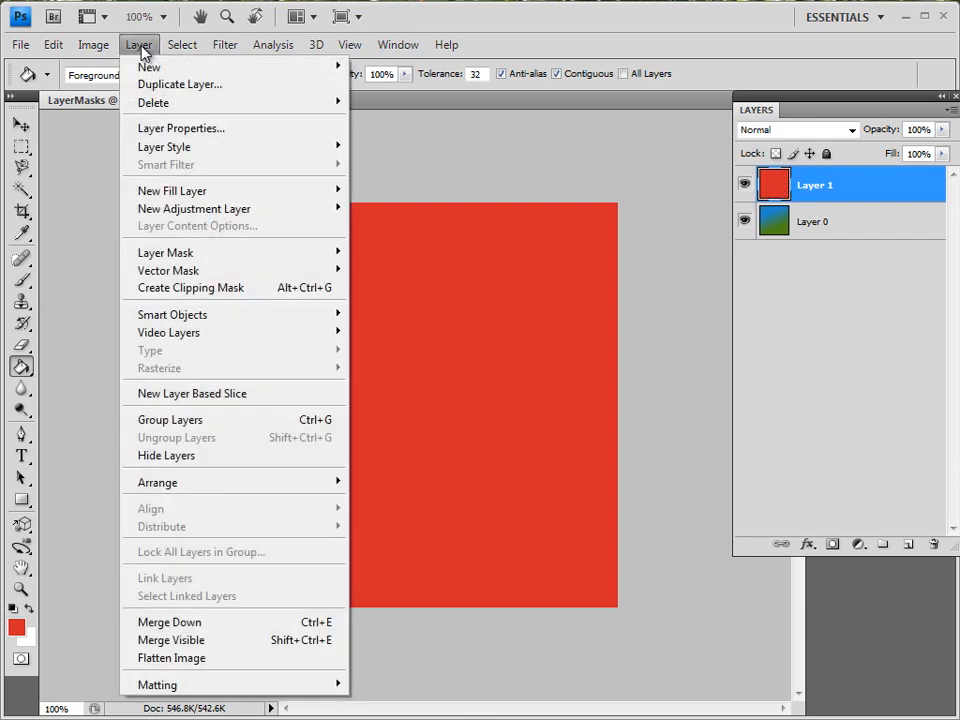
mouse_move(234, 256)
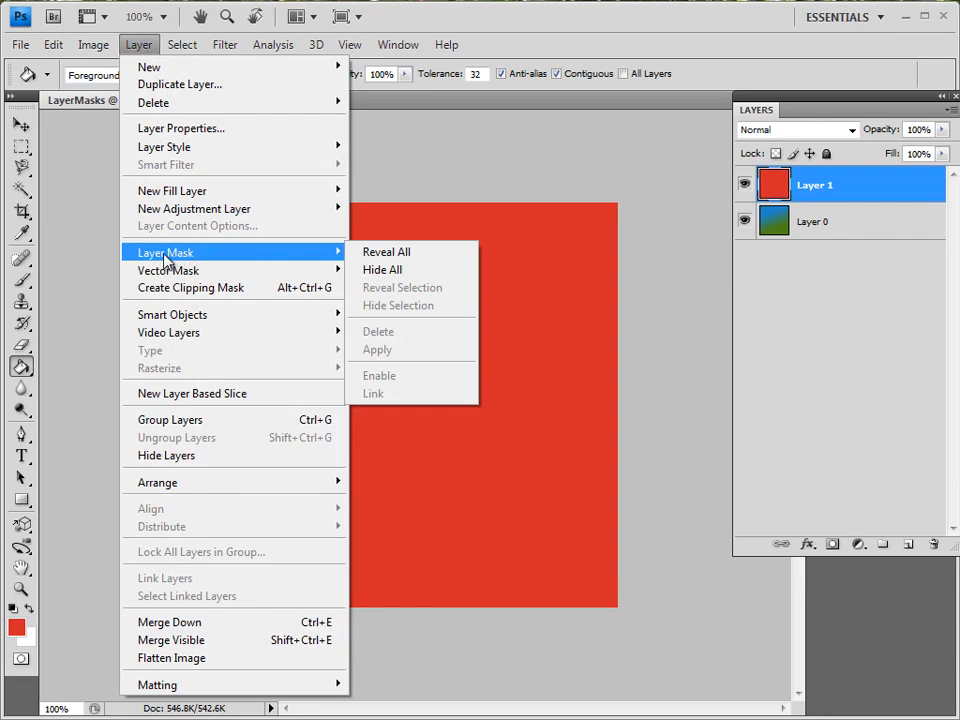
click(436, 256)
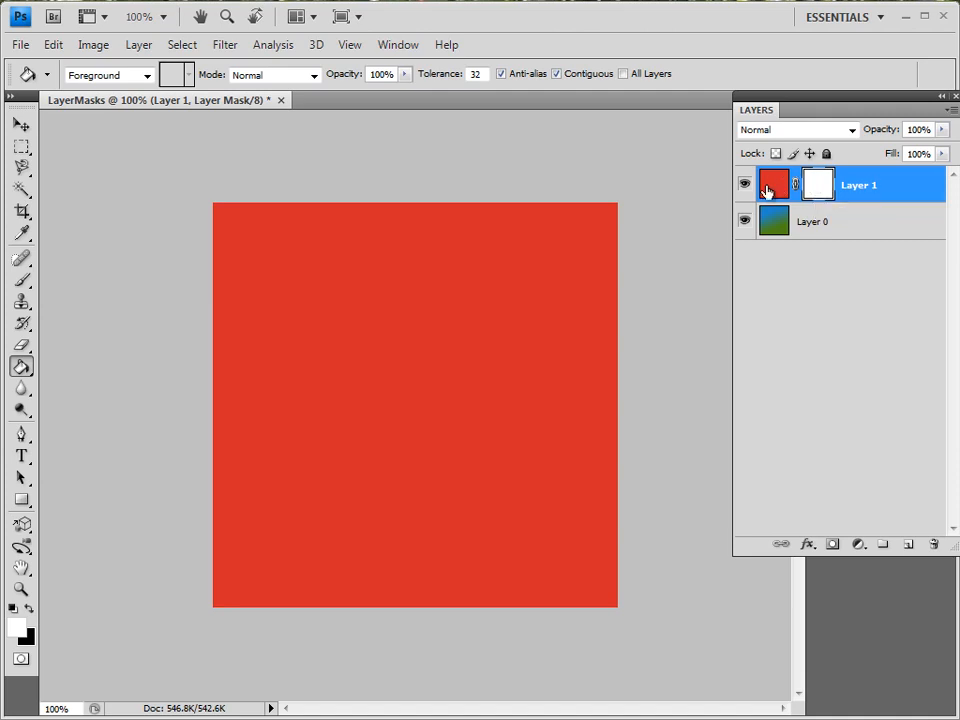
Paint black freehand strokes and a large scribble on the red layer's mask with a soft 29 px brush
click(21, 281)
click(32, 609)
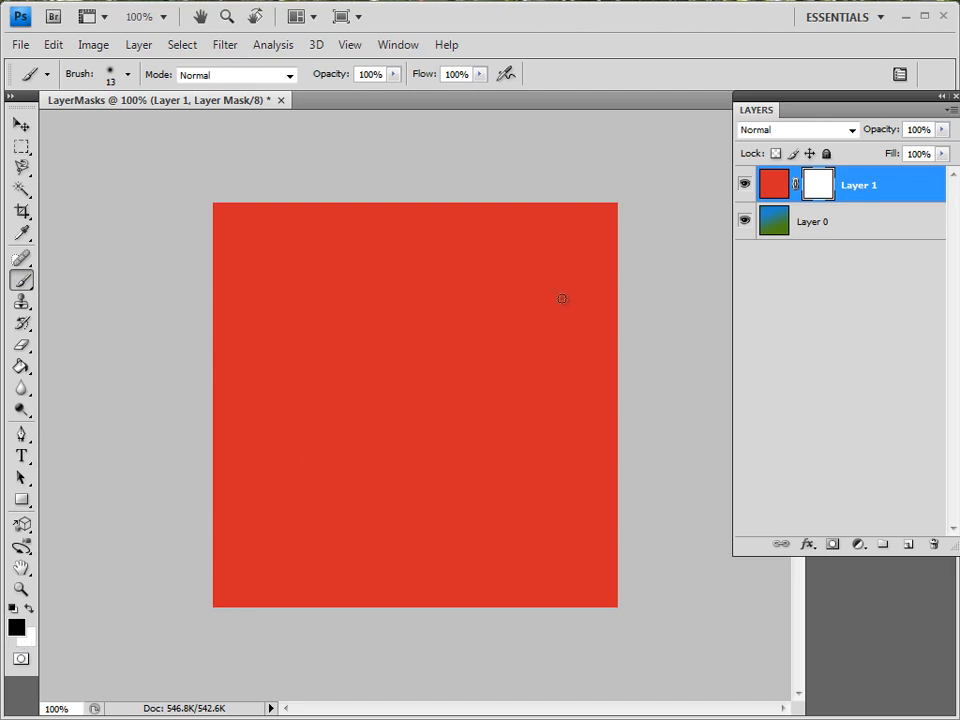
click(776, 190)
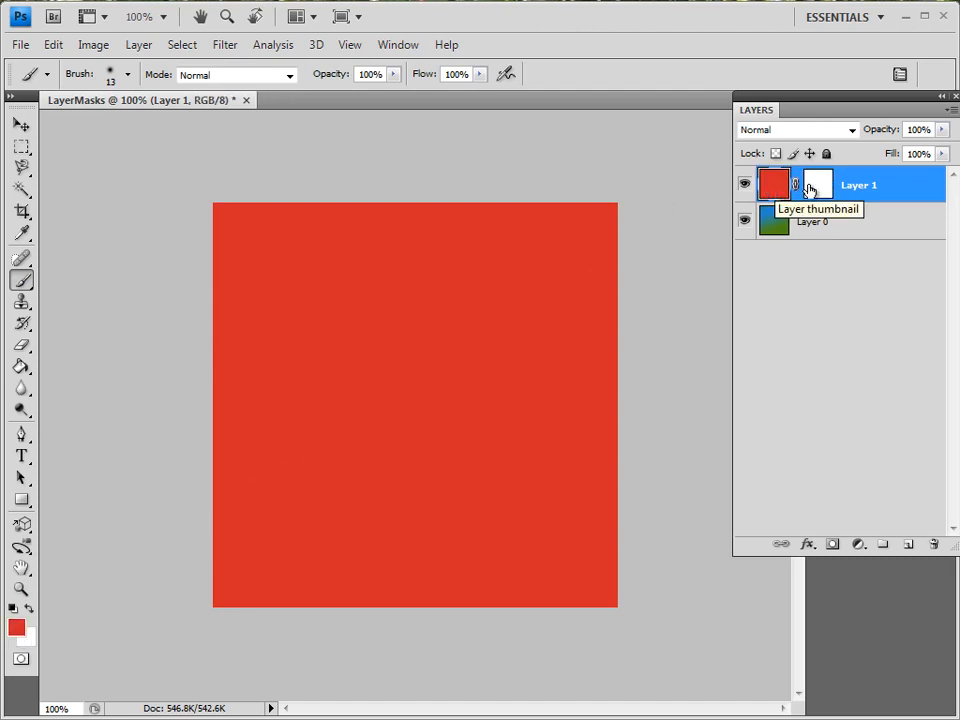
click(818, 190)
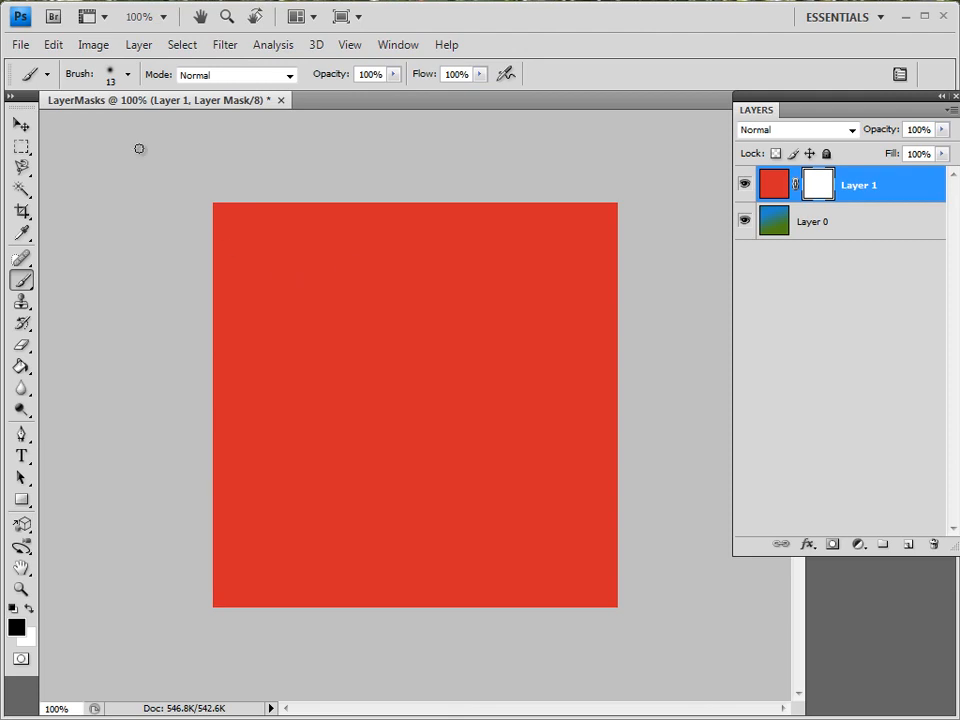
click(128, 75)
drag(41, 125, 55, 125)
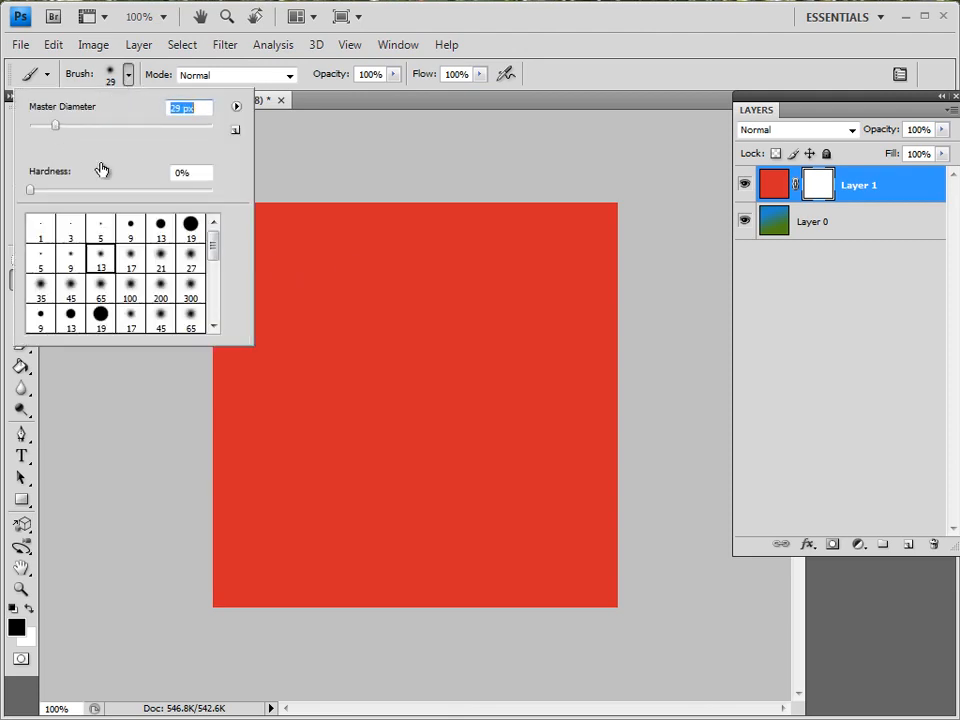
mouse_move(335, 263)
mouse_down()
mouse_move(431, 293)
mouse_move(454, 317)
mouse_move(469, 359)
mouse_move(460, 424)
mouse_move(418, 467)
mouse_move(397, 477)
mouse_move(364, 462)
mouse_move(334, 287)
mouse_move(360, 320)
mouse_move(391, 455)
mouse_move(528, 558)
mouse_move(576, 581)
mouse_move(582, 469)
mouse_move(523, 255)
mouse_up()
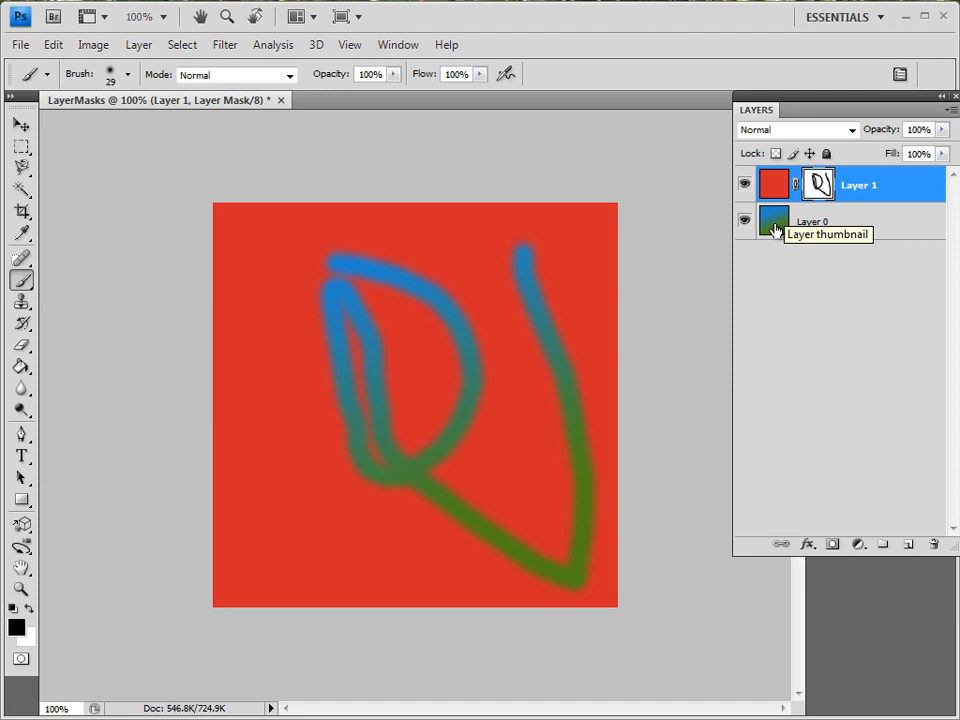
mouse_move(286, 530)
mouse_down()
mouse_move(242, 569)
mouse_move(293, 554)
mouse_move(367, 494)
mouse_move(394, 497)
mouse_move(349, 546)
mouse_move(351, 571)
mouse_move(441, 537)
mouse_move(471, 509)
mouse_move(500, 518)
mouse_move(476, 525)
mouse_move(445, 480)
mouse_move(419, 416)
mouse_move(432, 377)
mouse_move(396, 421)
mouse_move(377, 423)
mouse_move(342, 476)
mouse_move(326, 435)
mouse_move(329, 399)
mouse_move(309, 410)
mouse_move(279, 472)
mouse_move(248, 496)
mouse_up()
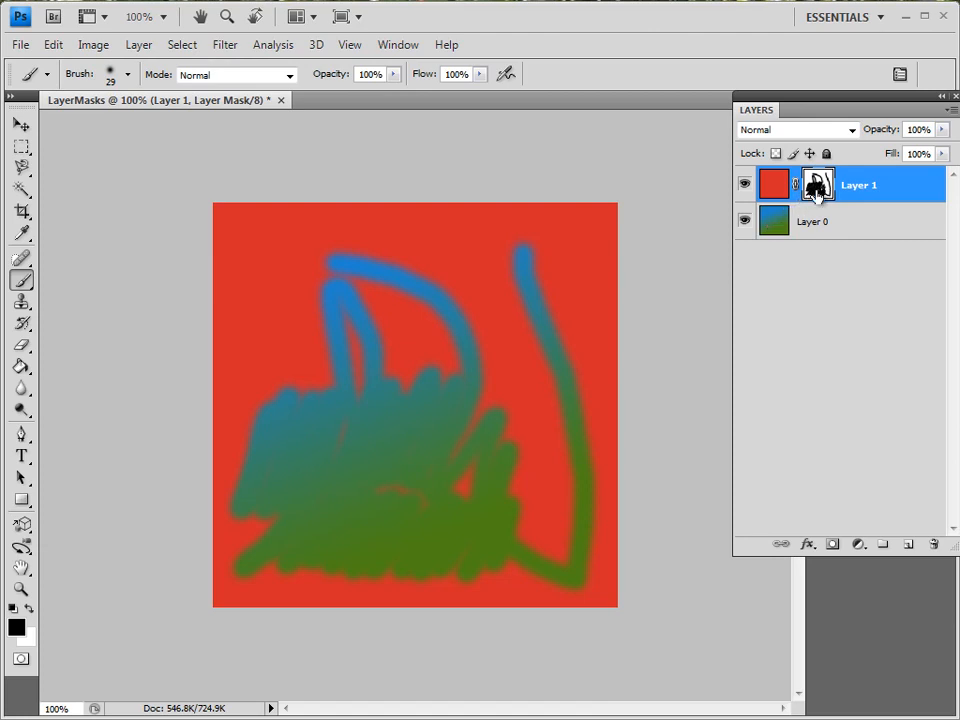
Fill all remaining red areas of the red layer's mask with black using the Paint Bucket
click(25, 372)
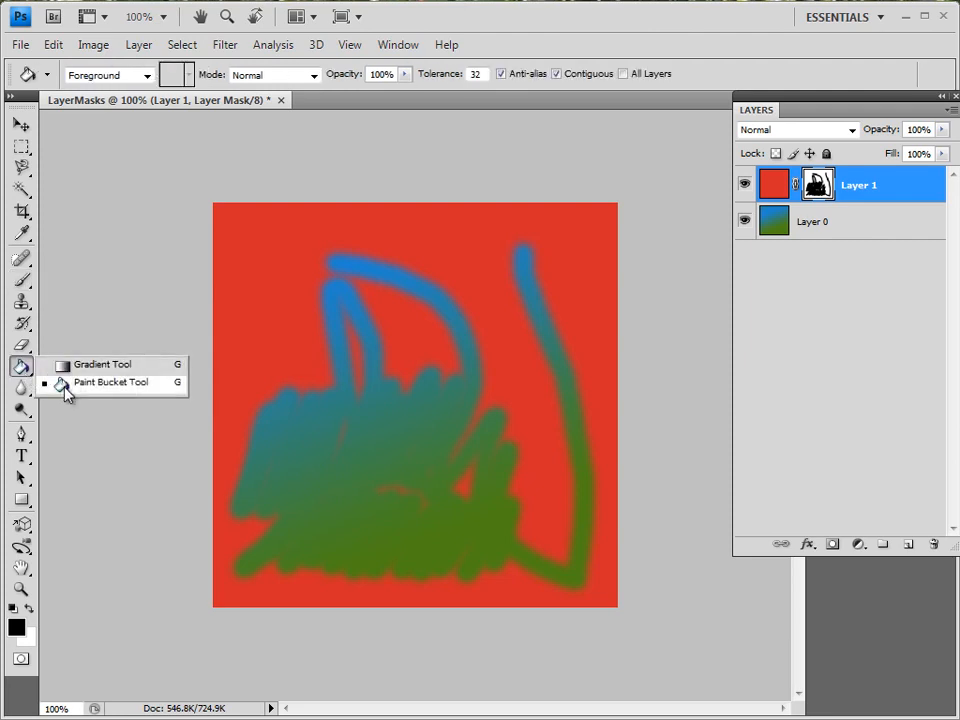
click(65, 390)
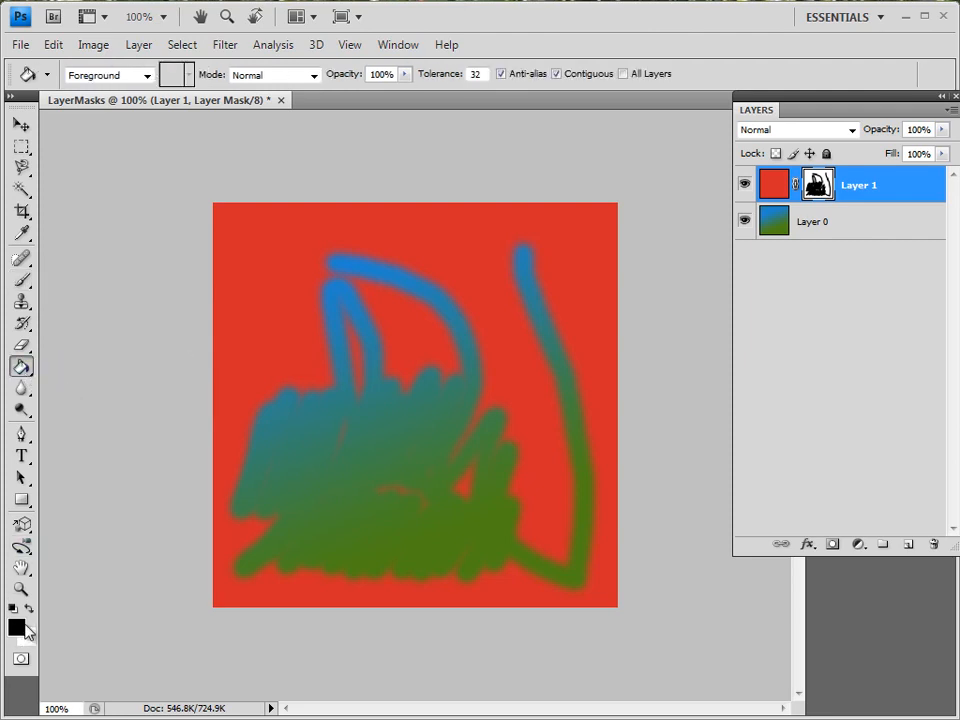
click(780, 192)
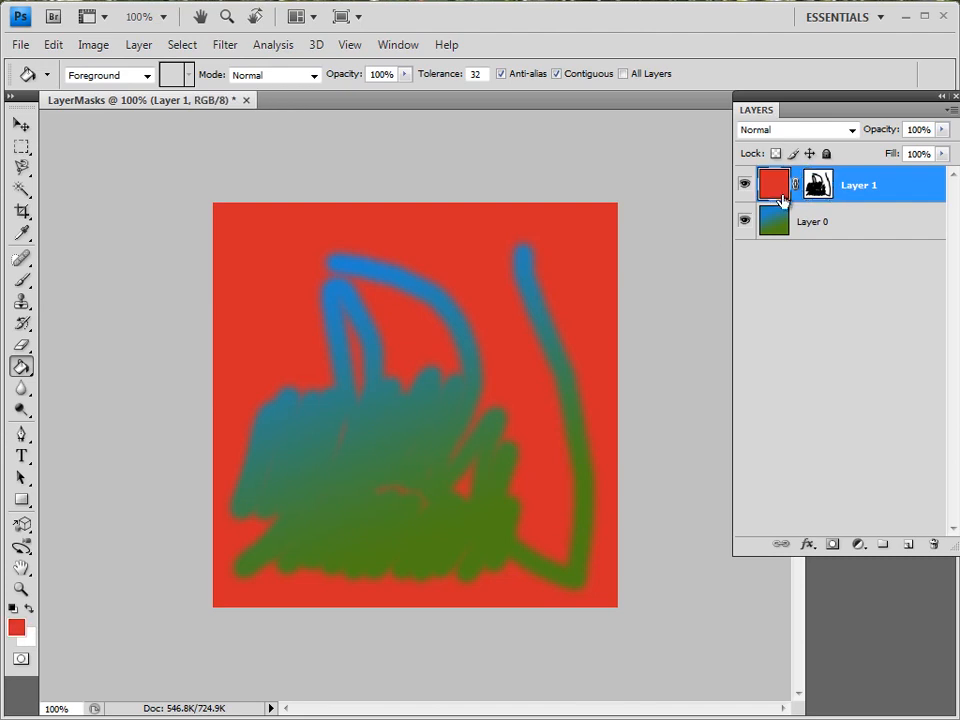
click(786, 222)
click(820, 190)
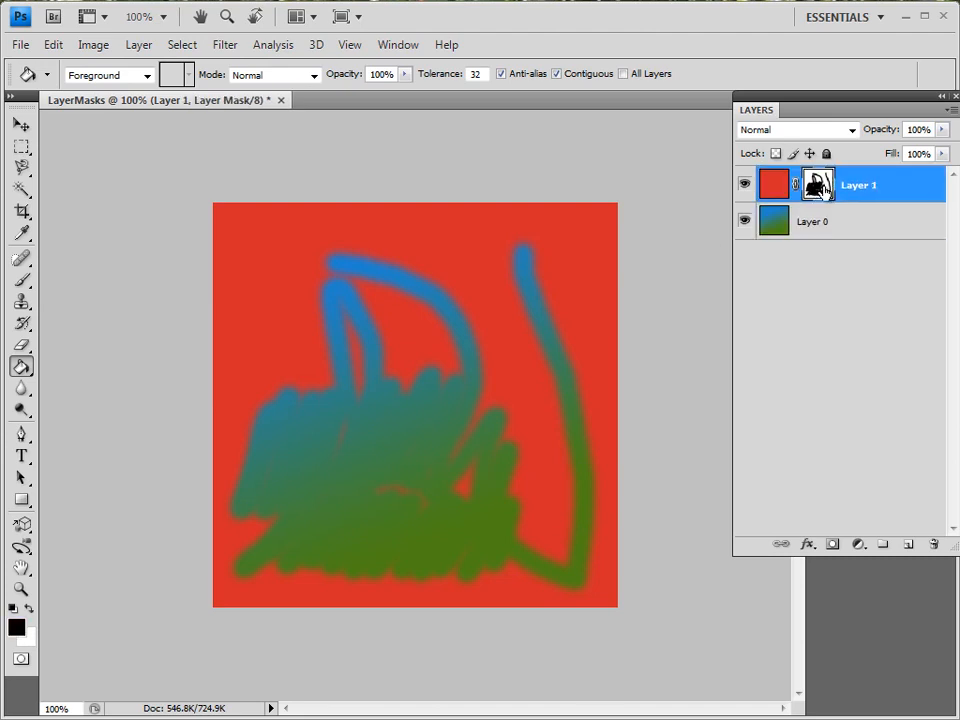
click(603, 248)
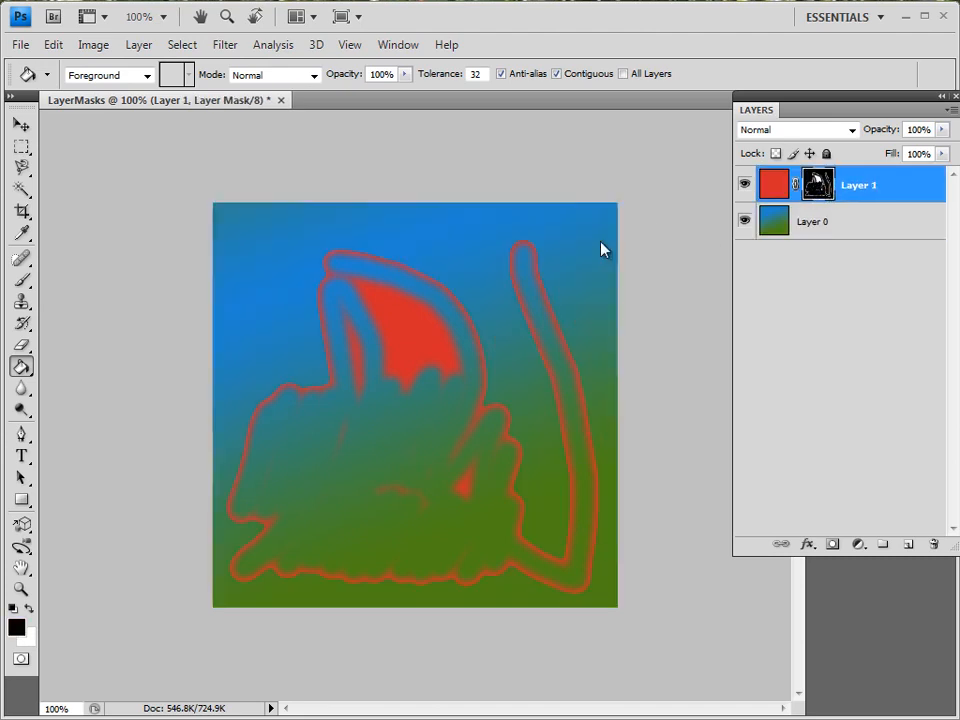
click(580, 255)
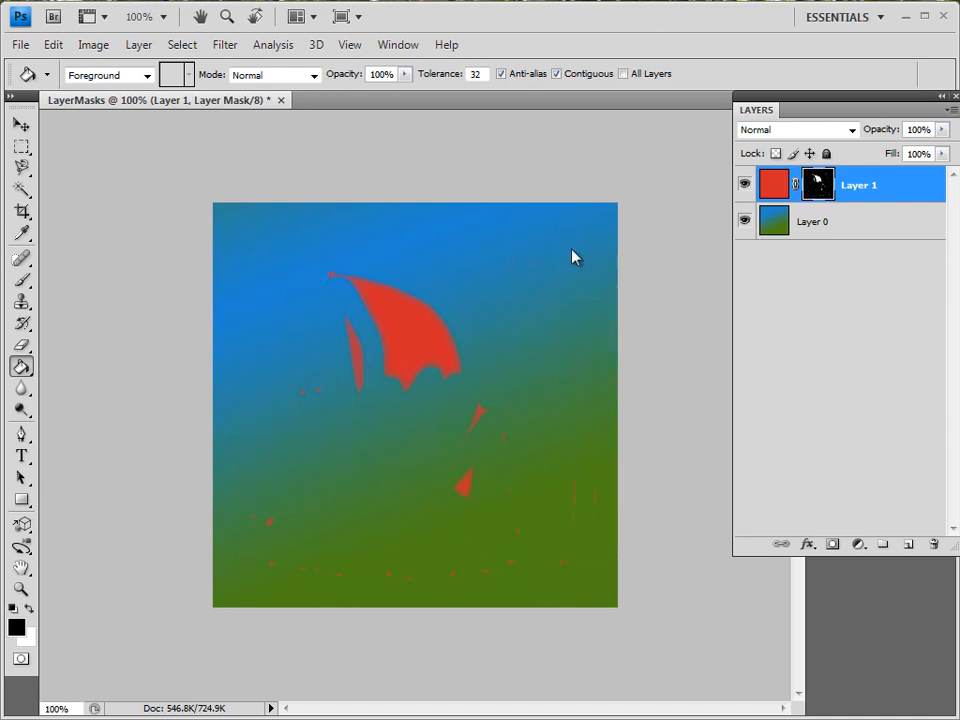
click(407, 326)
click(351, 347)
click(434, 408)
click(463, 488)
Fill the red layer's black mask with white at 48% Paint Bucket opacity
click(28, 609)
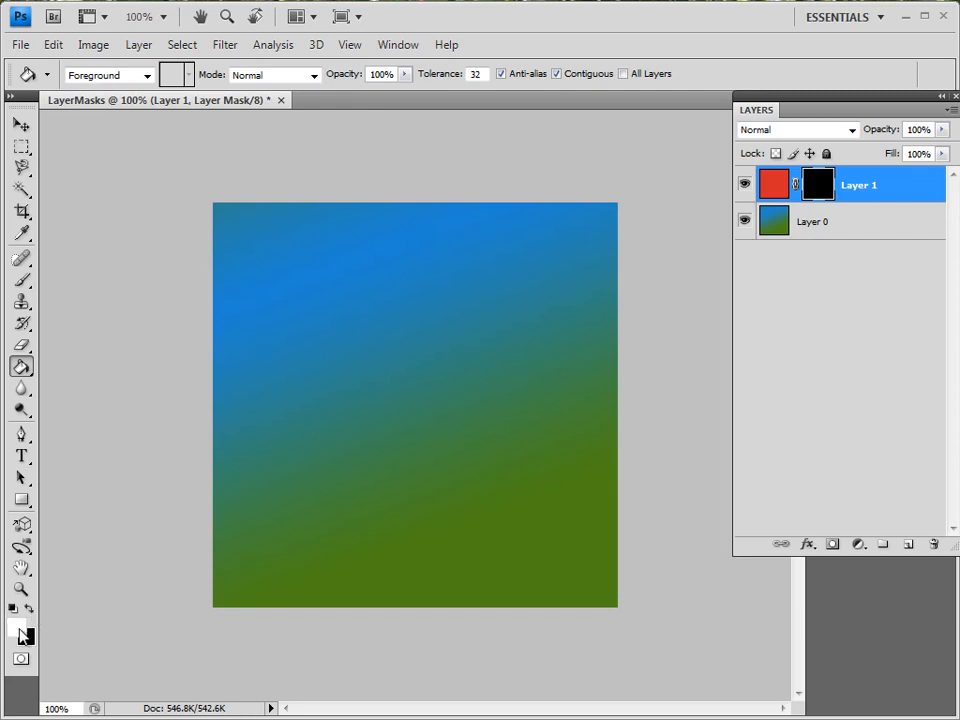
click(406, 75)
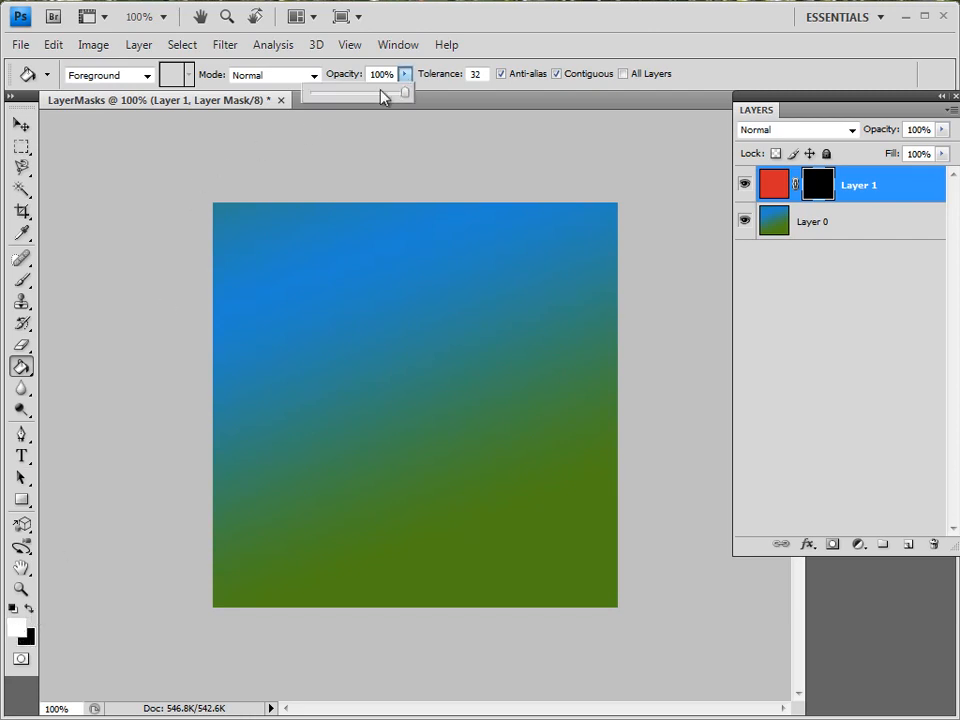
click(364, 93)
drag(358, 98, 362, 100)
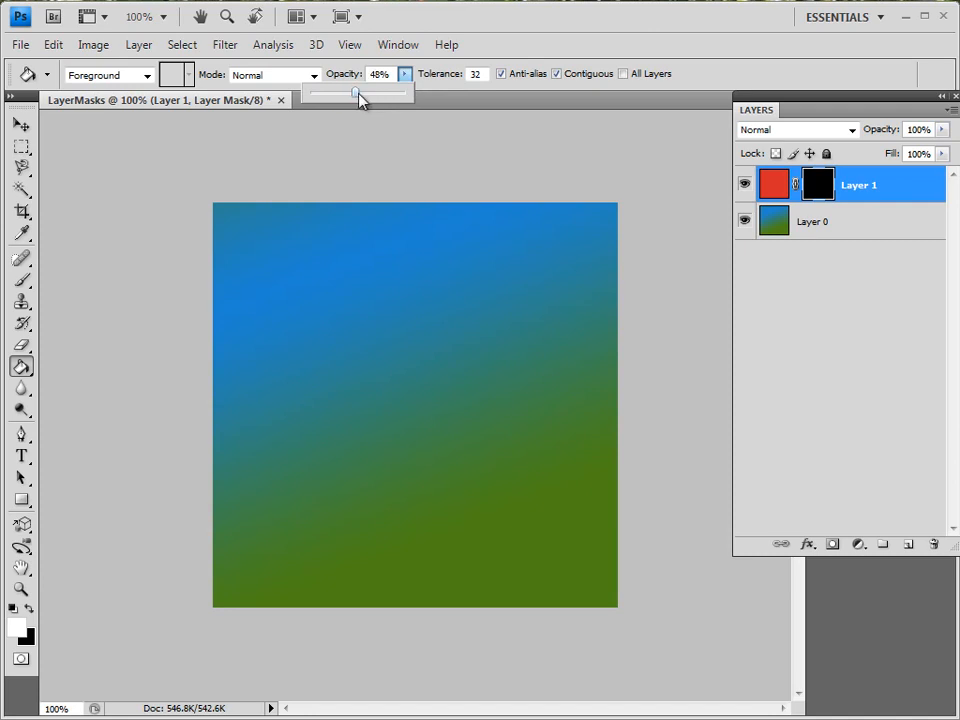
click(384, 283)
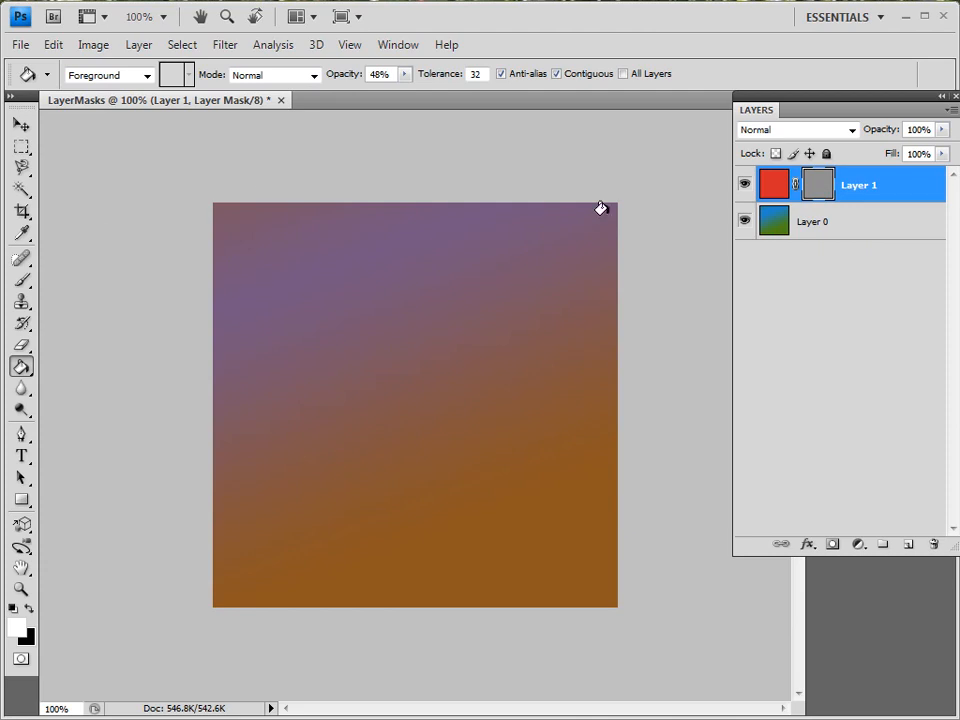
Clear the red layer's entire mask to black and refill it with white at 48% opacity
click(182, 45)
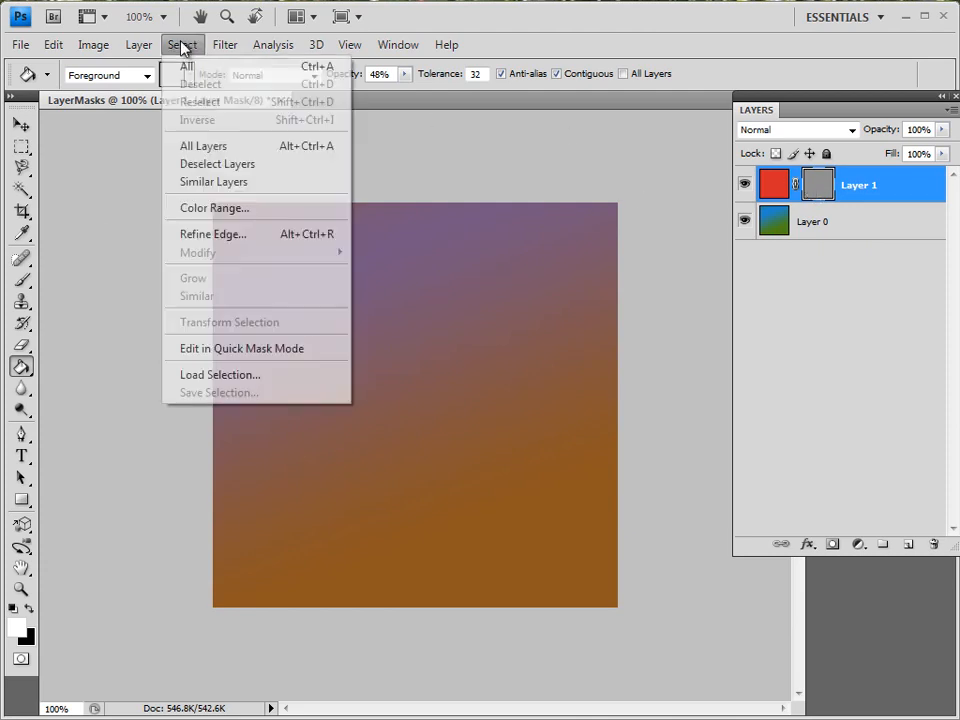
click(200, 68)
click(53, 45)
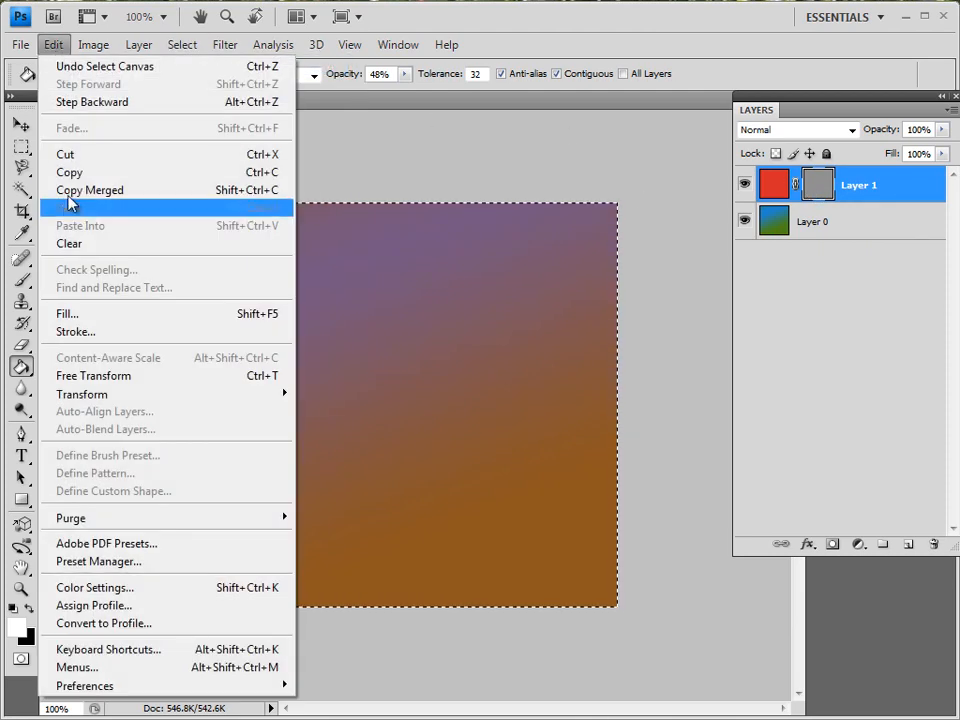
click(66, 244)
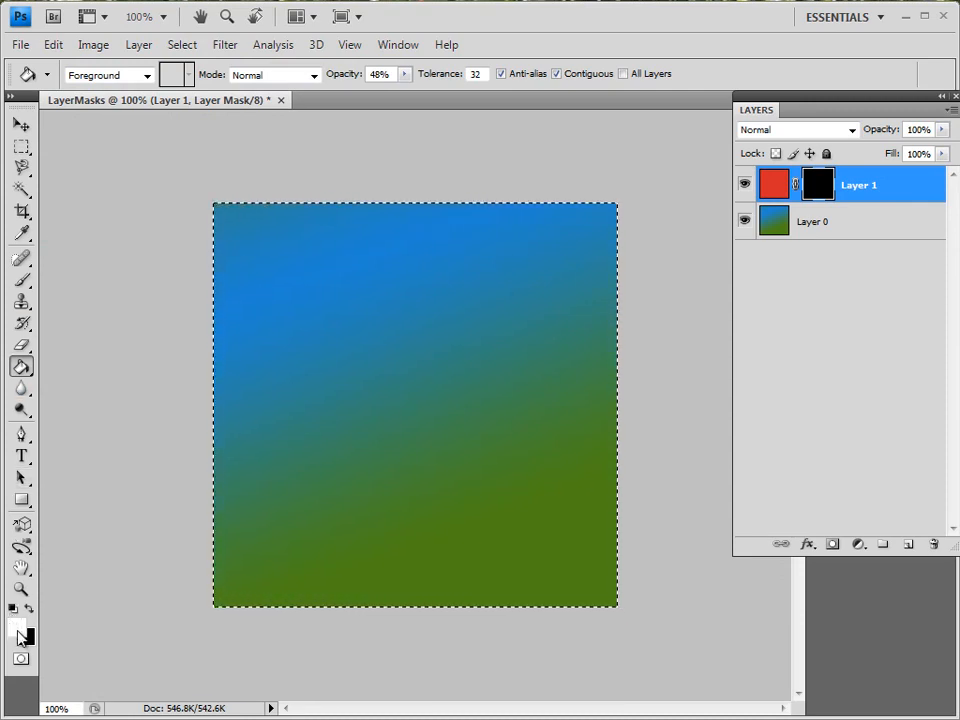
click(347, 290)
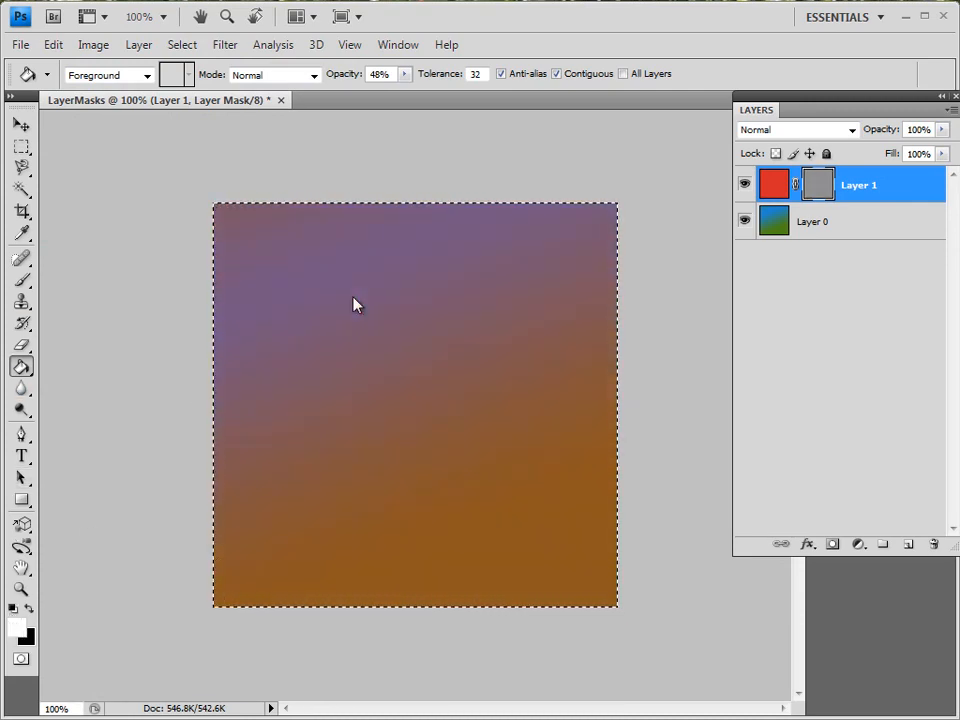
Fill the red layer's mask with white at 100% Paint Bucket opacity and deselect the canvas
click(404, 74)
drag(407, 92, 470, 103)
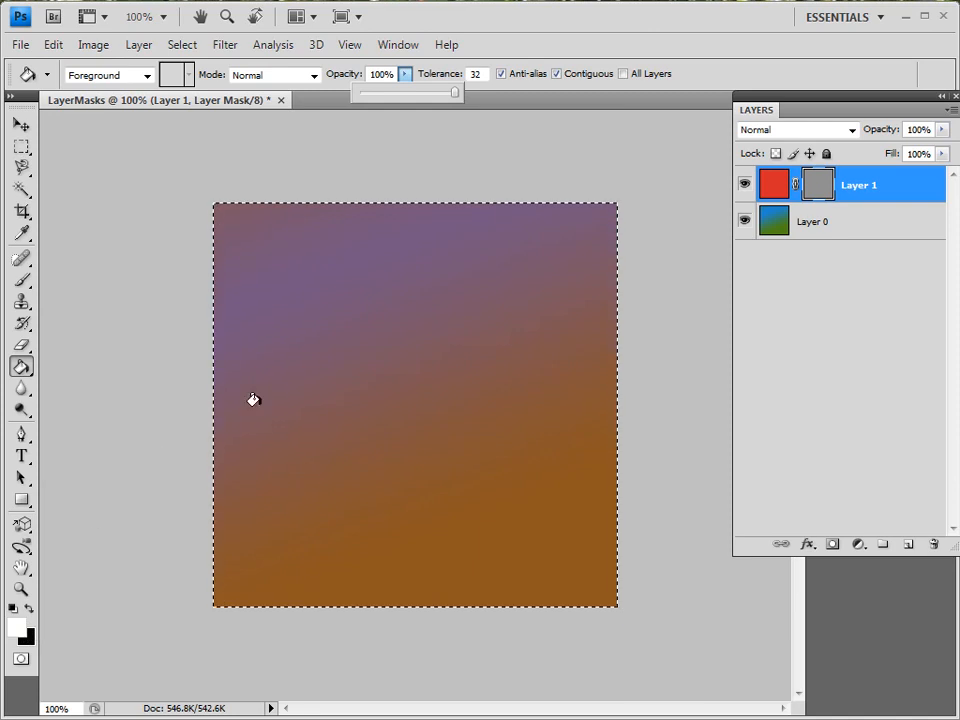
click(391, 313)
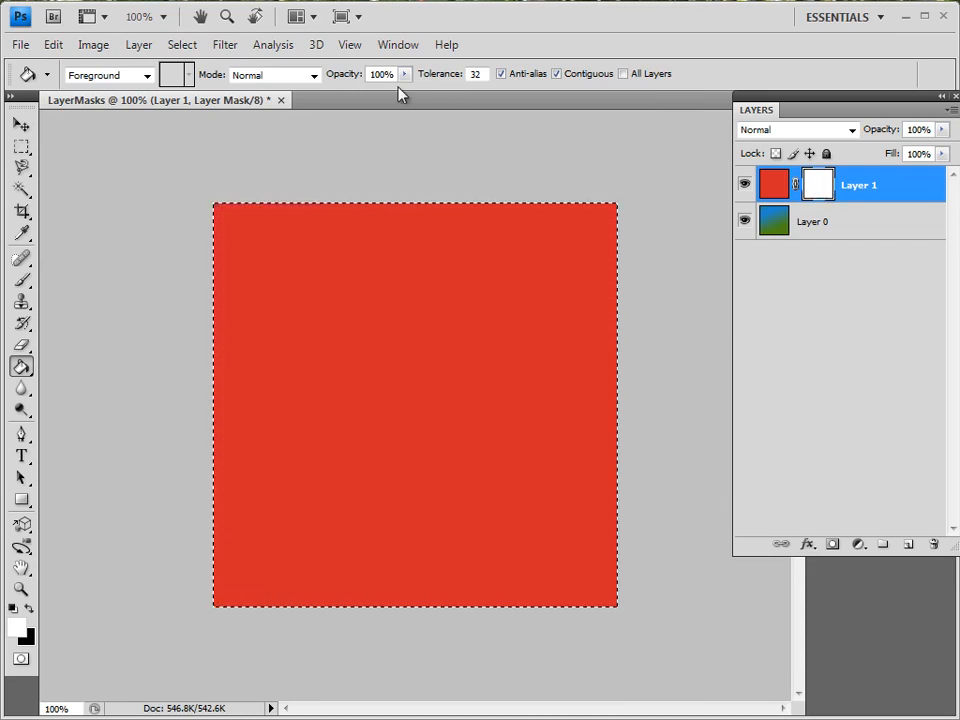
click(182, 45)
click(205, 82)
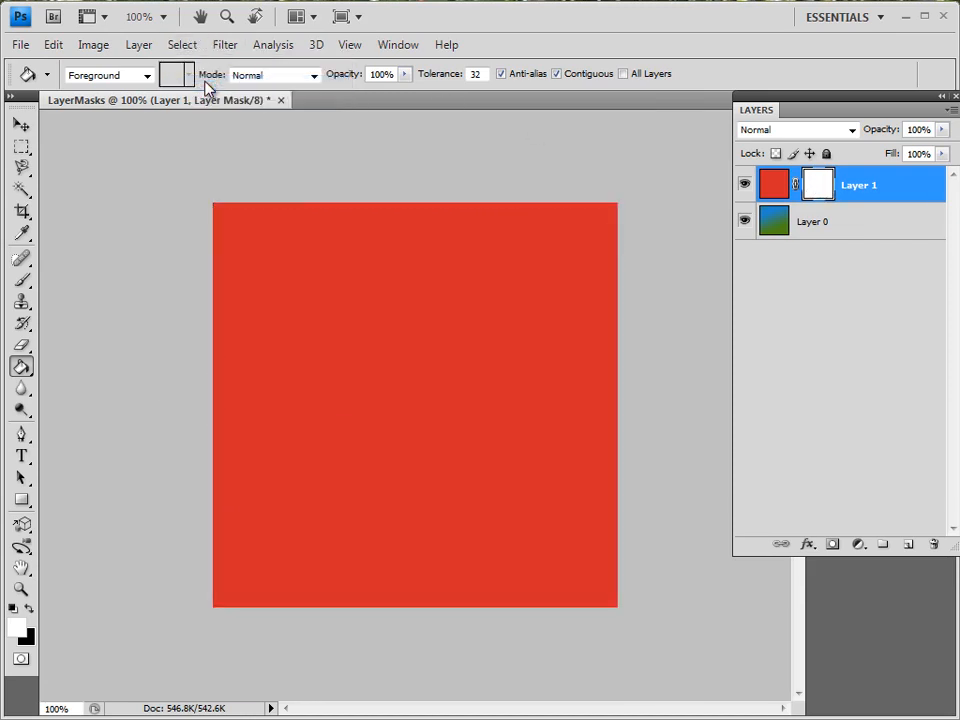